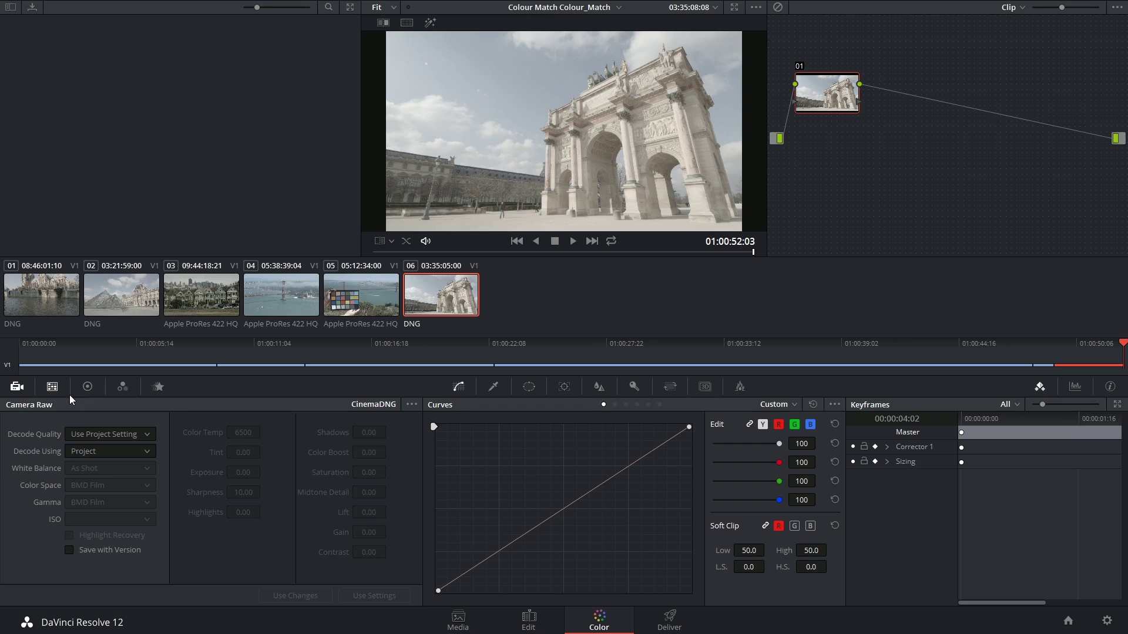
Show the Color Match palette and load clip 05, the ColorChecker shot, in the viewer.
click(52, 387)
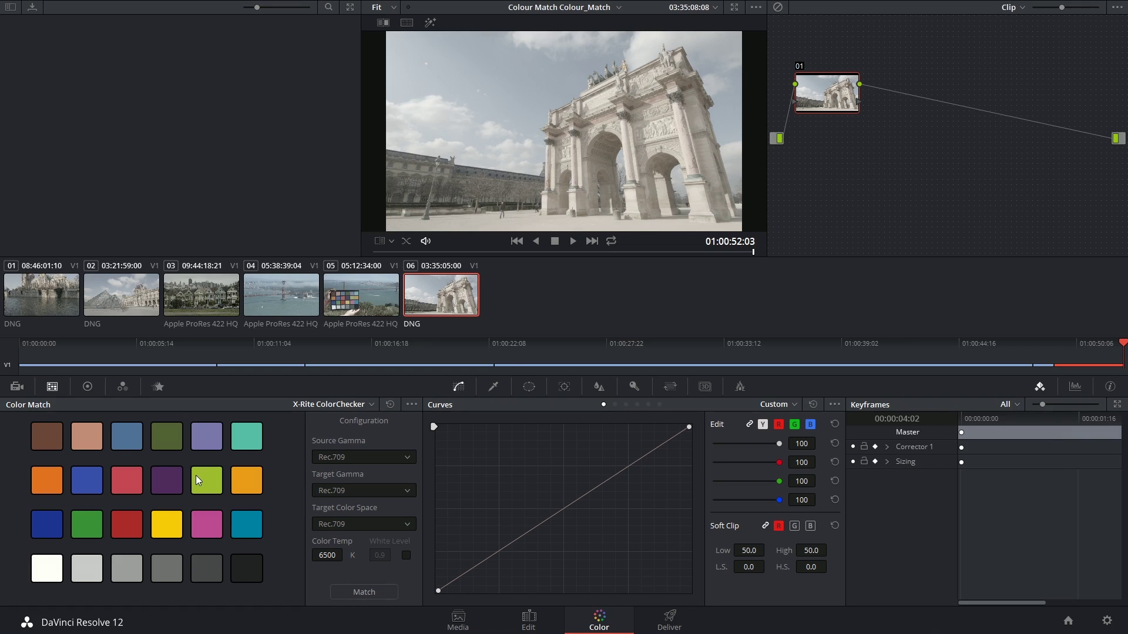
click(355, 289)
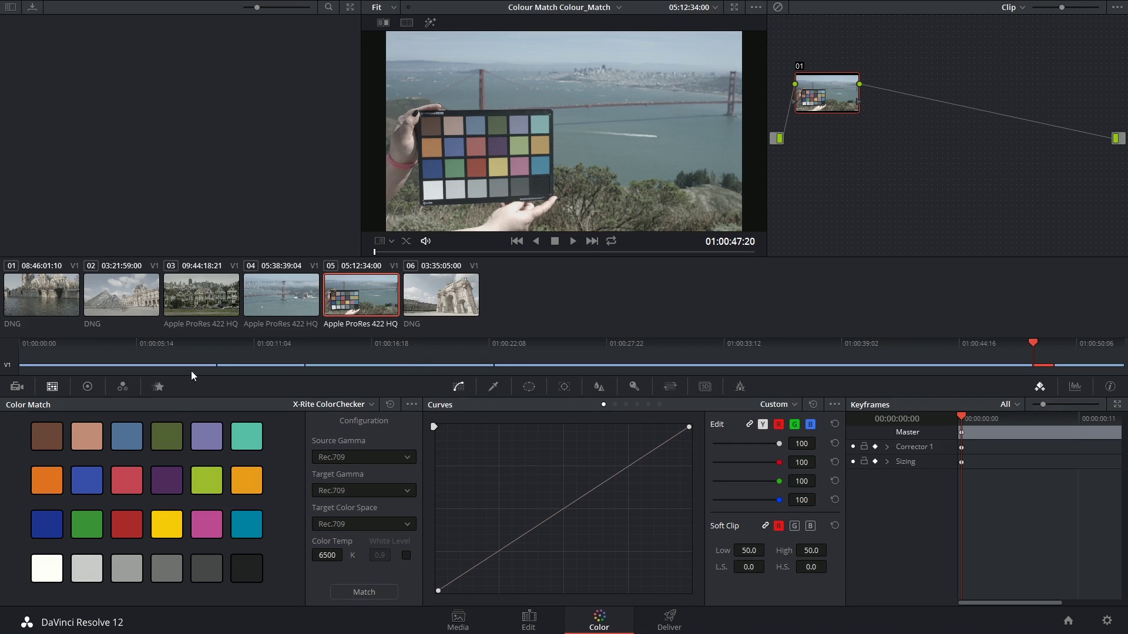
click(316, 403)
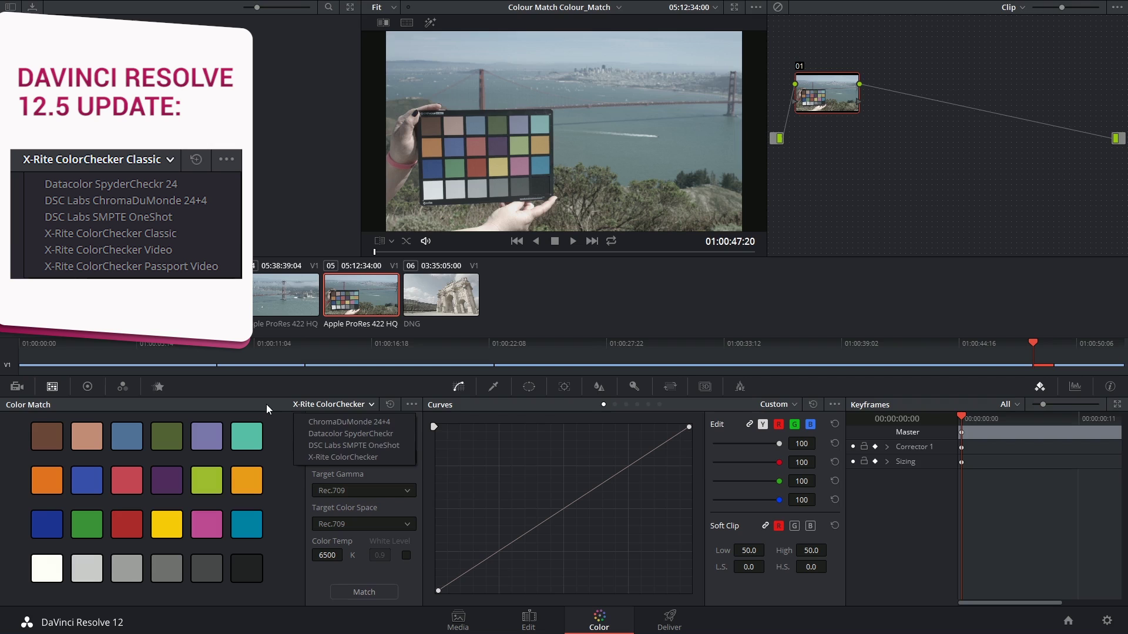
click(298, 403)
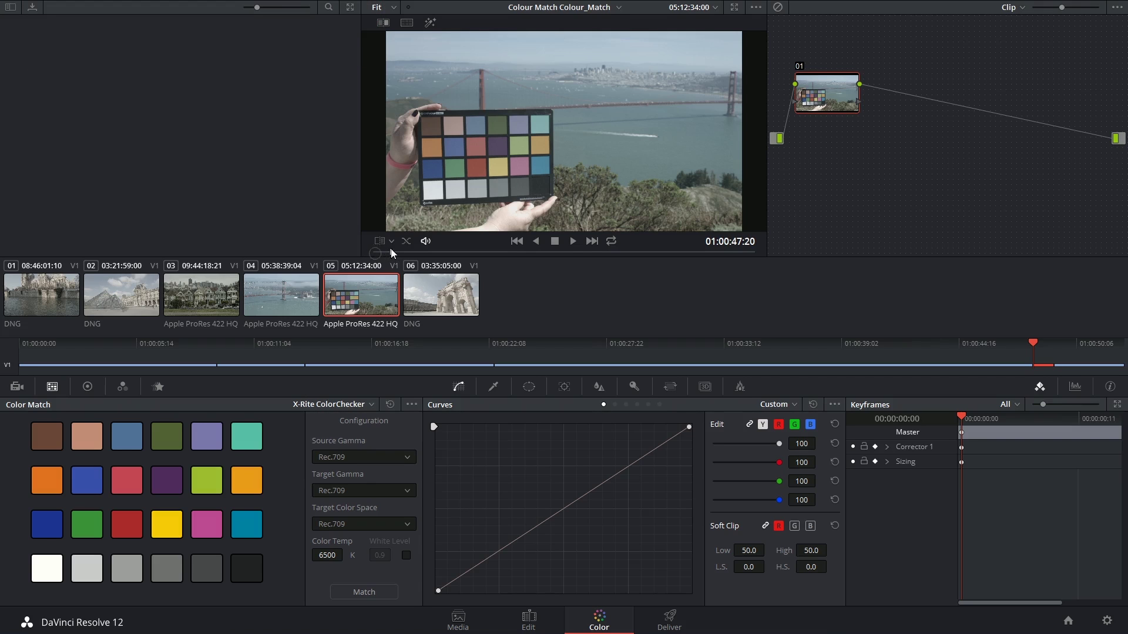
Scrub to 01:00:48:00 and try SpyderCheckr and ChromaDuMonde before settling on X-Rite ColorChecker.
drag(393, 253, 436, 252)
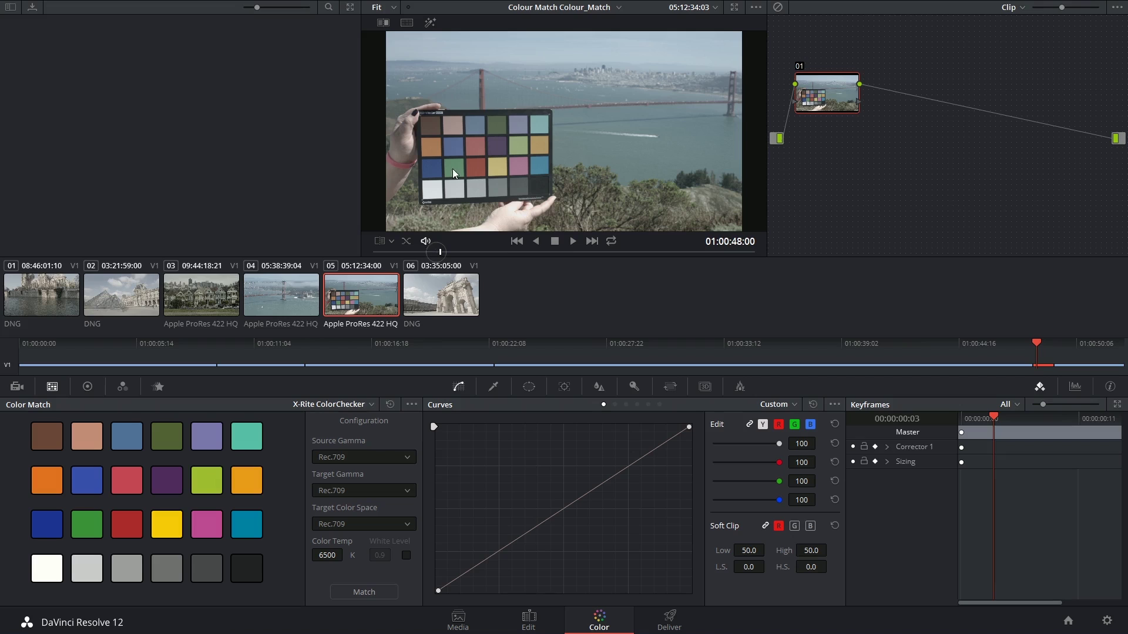
click(331, 404)
click(338, 436)
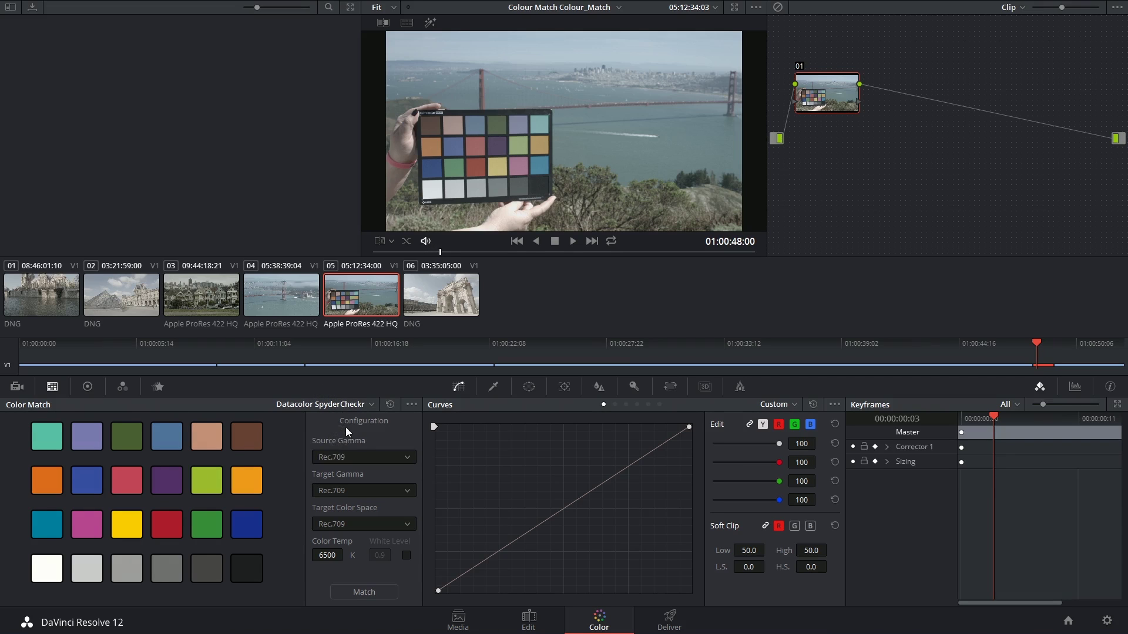
click(341, 405)
click(345, 421)
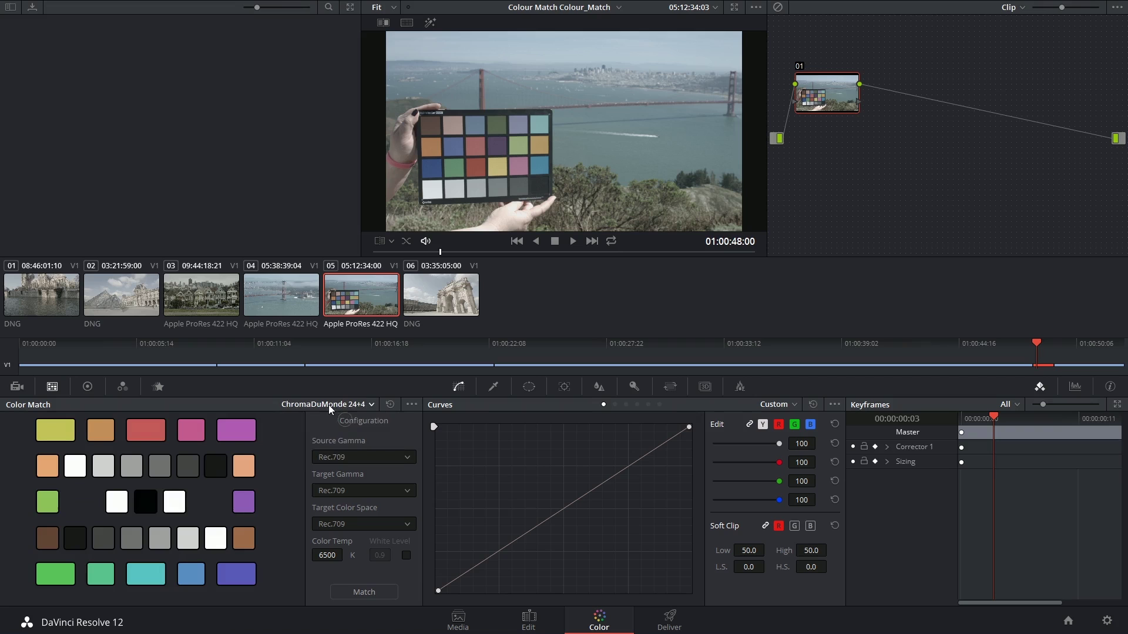
click(329, 404)
click(322, 458)
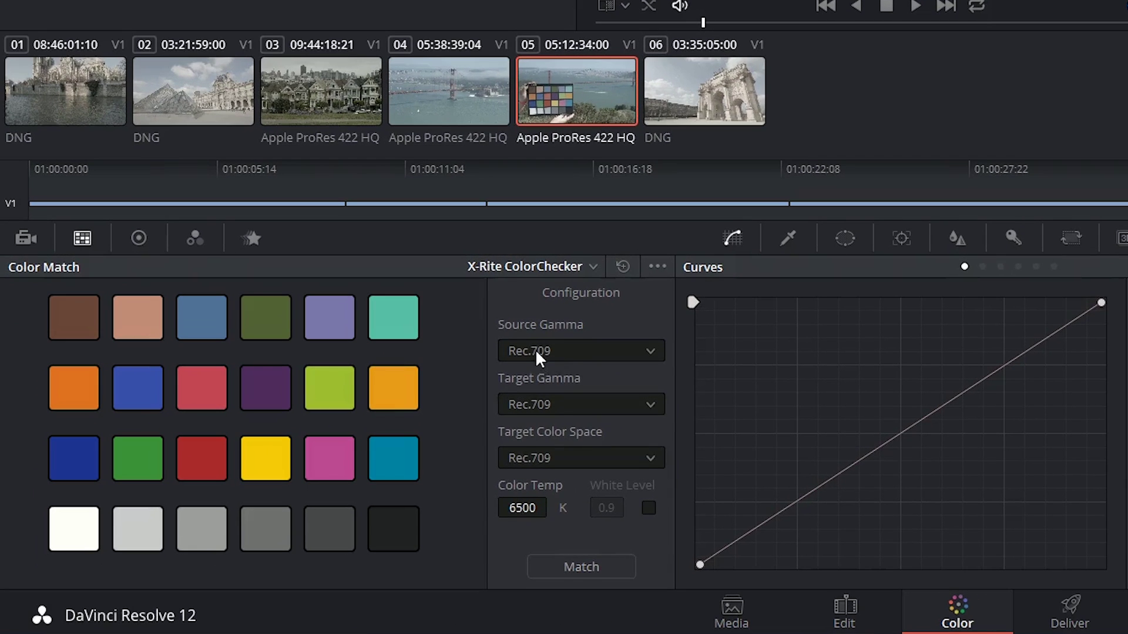
click(479, 381)
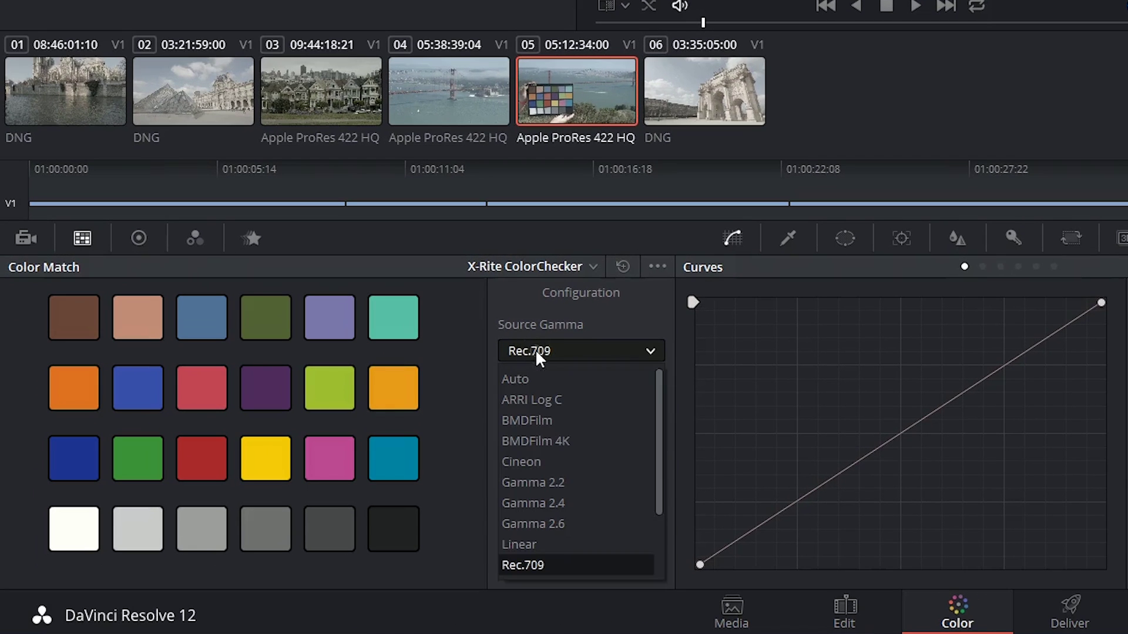
scroll(546, 467, down, 2)
scroll(547, 462, up, 2)
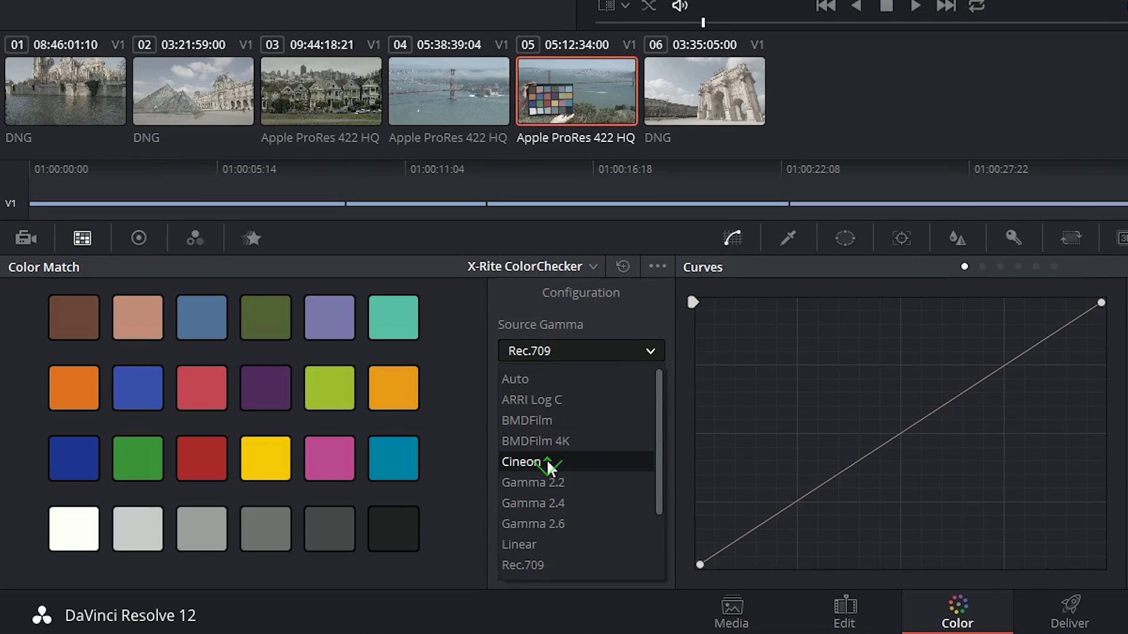
scroll(550, 467, down, 2)
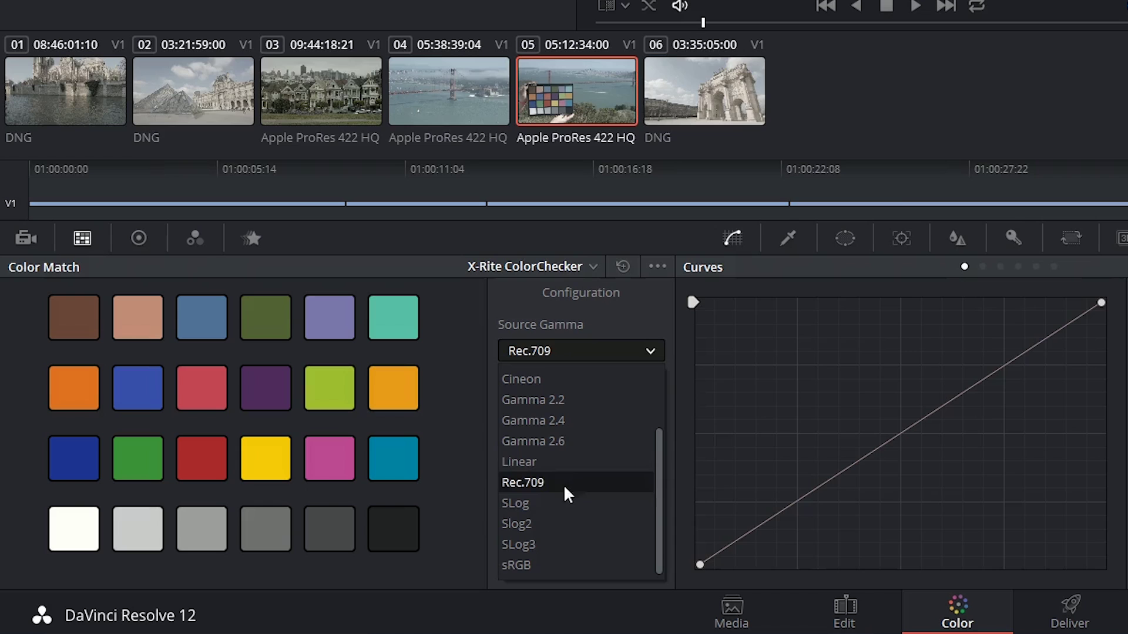
click(557, 484)
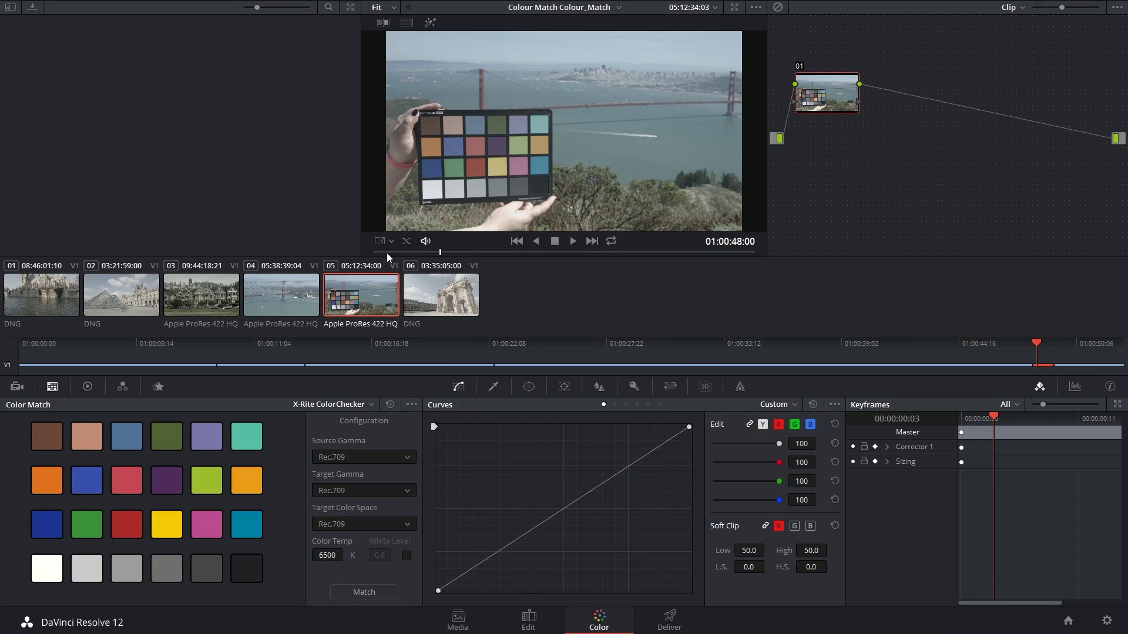
Show the Color Chart overlay and align its four corners onto the hand-held ColorChecker.
click(391, 240)
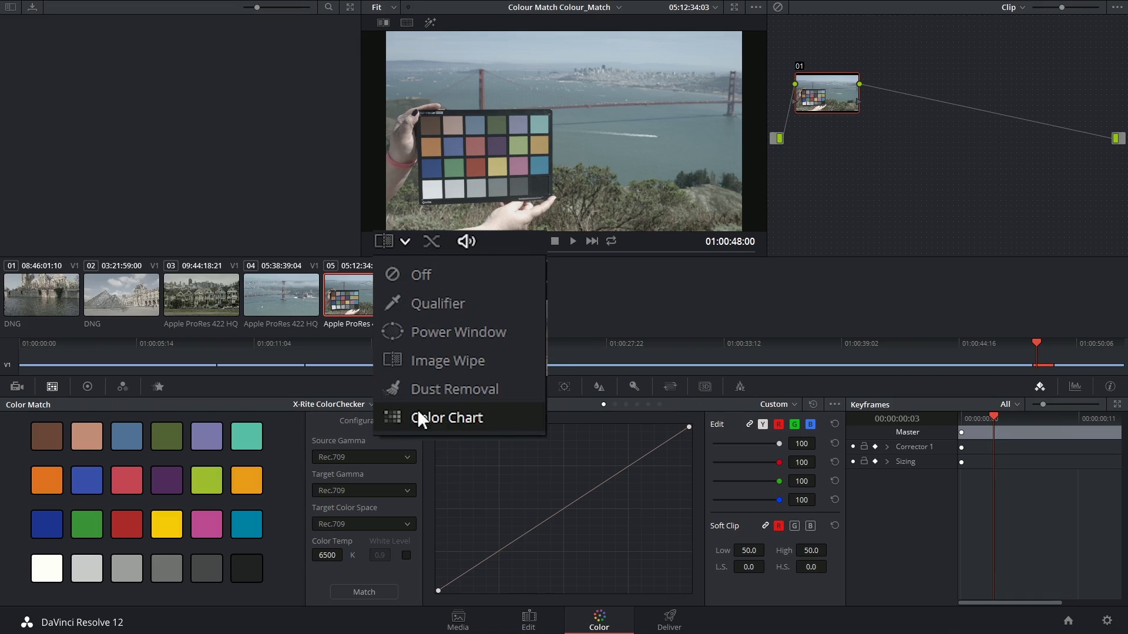
click(498, 418)
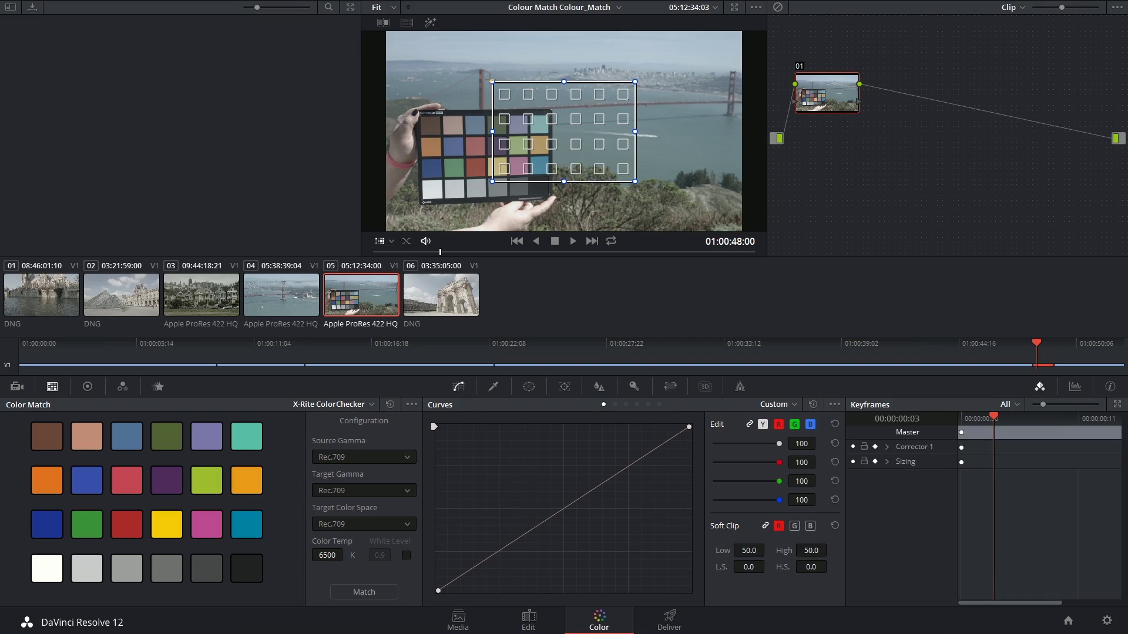
drag(492, 81, 416, 112)
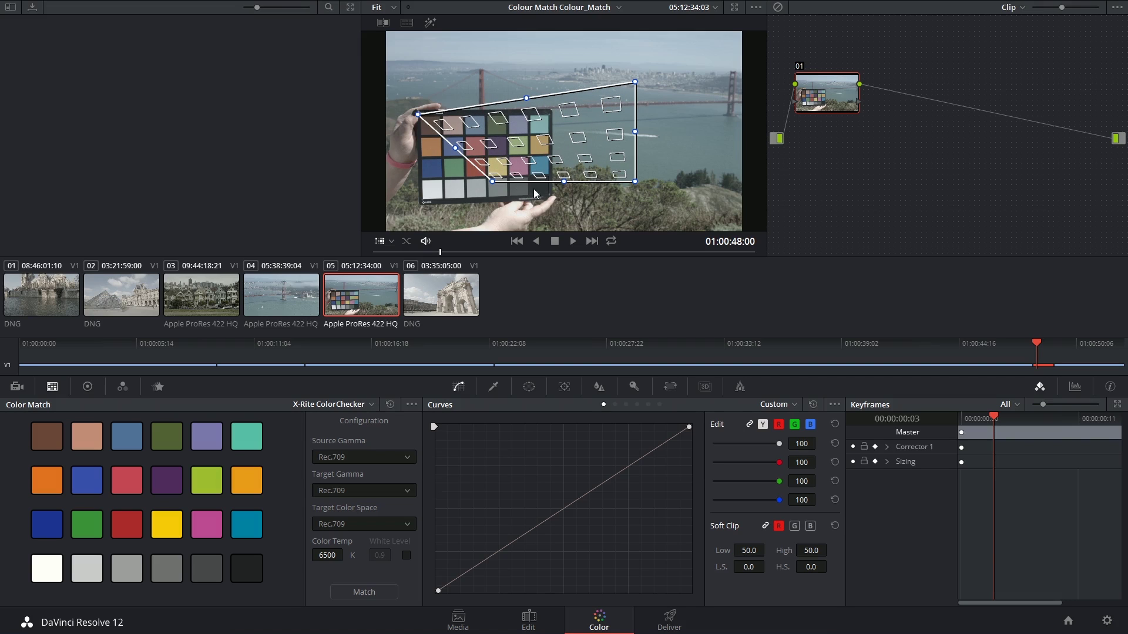
drag(492, 181, 421, 202)
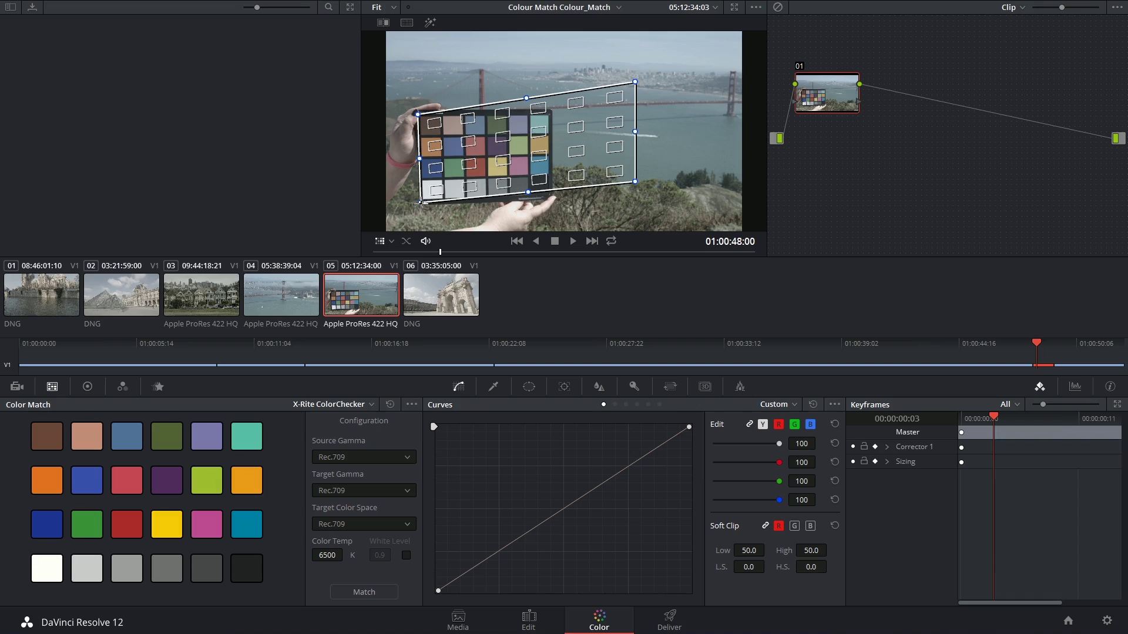
drag(635, 82, 549, 112)
drag(635, 182, 548, 197)
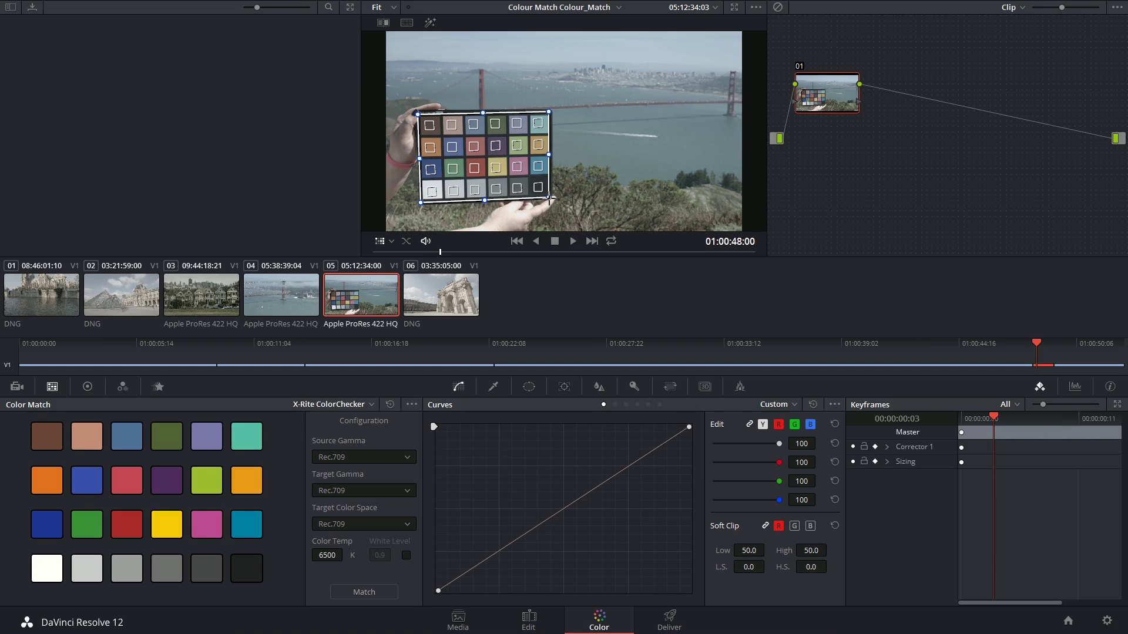
drag(550, 111, 551, 110)
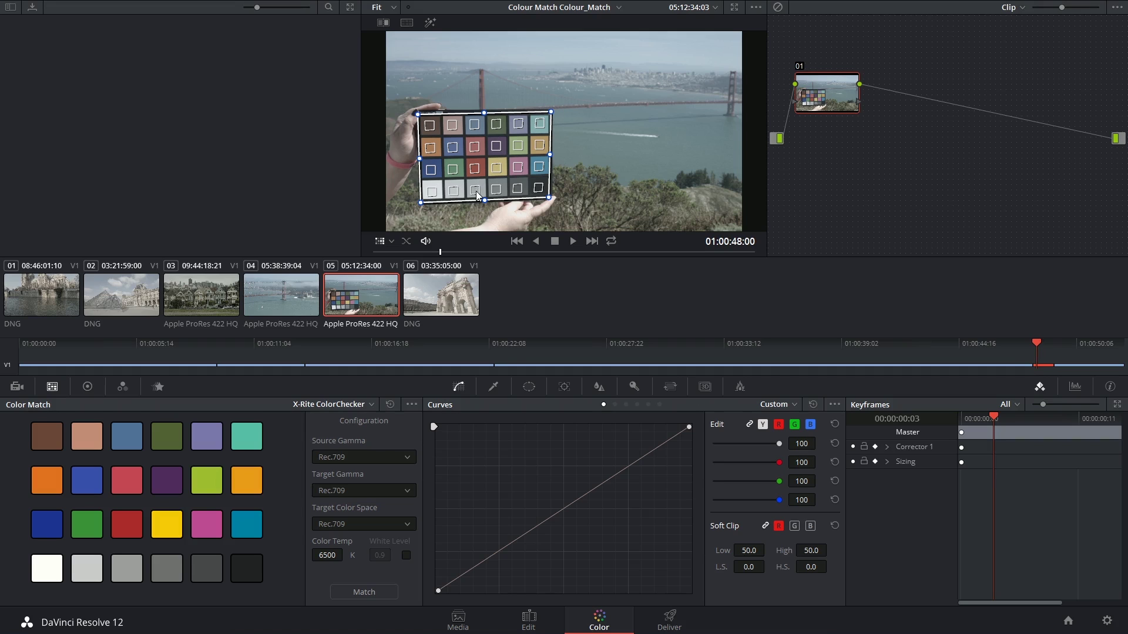
drag(548, 197, 551, 199)
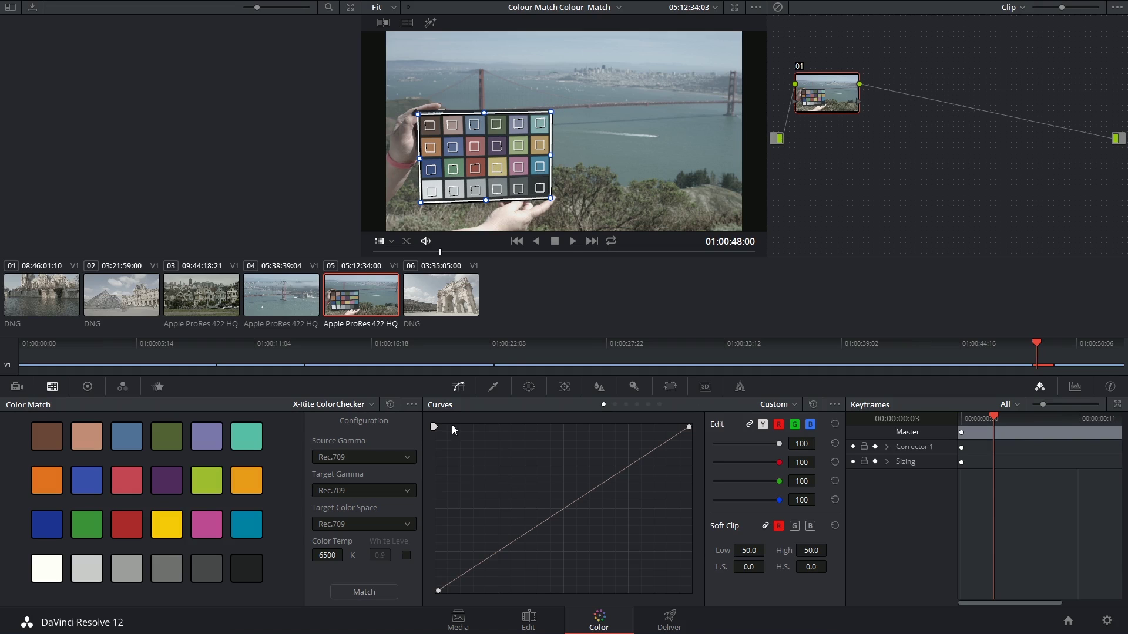
Match the clip's colours to the chart and set the viewer overlay to Off.
click(359, 593)
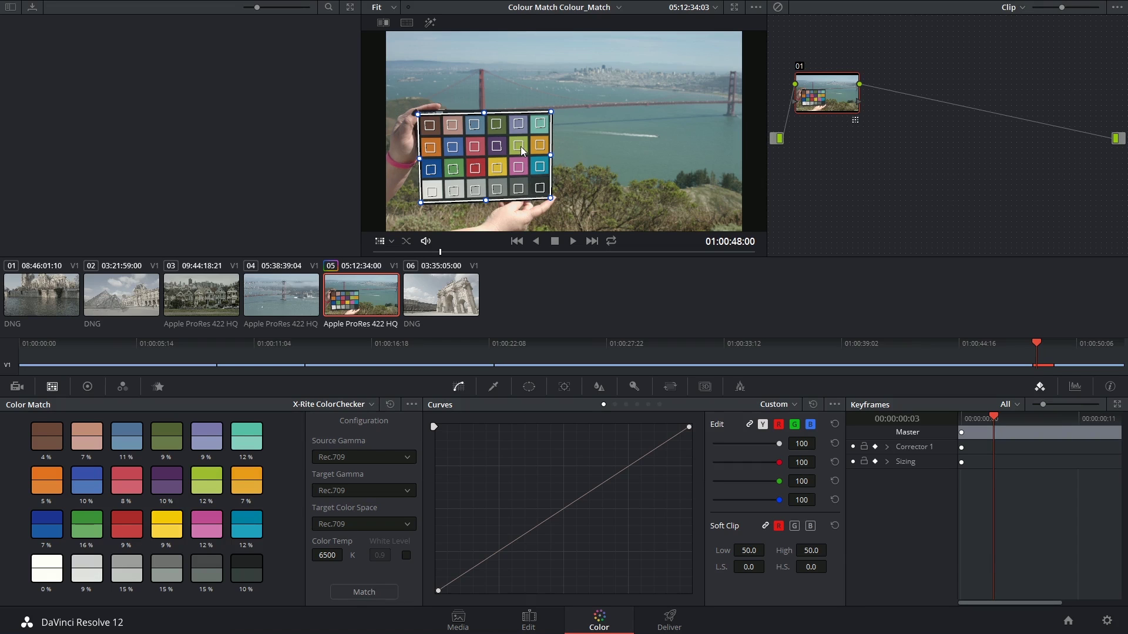
click(392, 242)
click(405, 260)
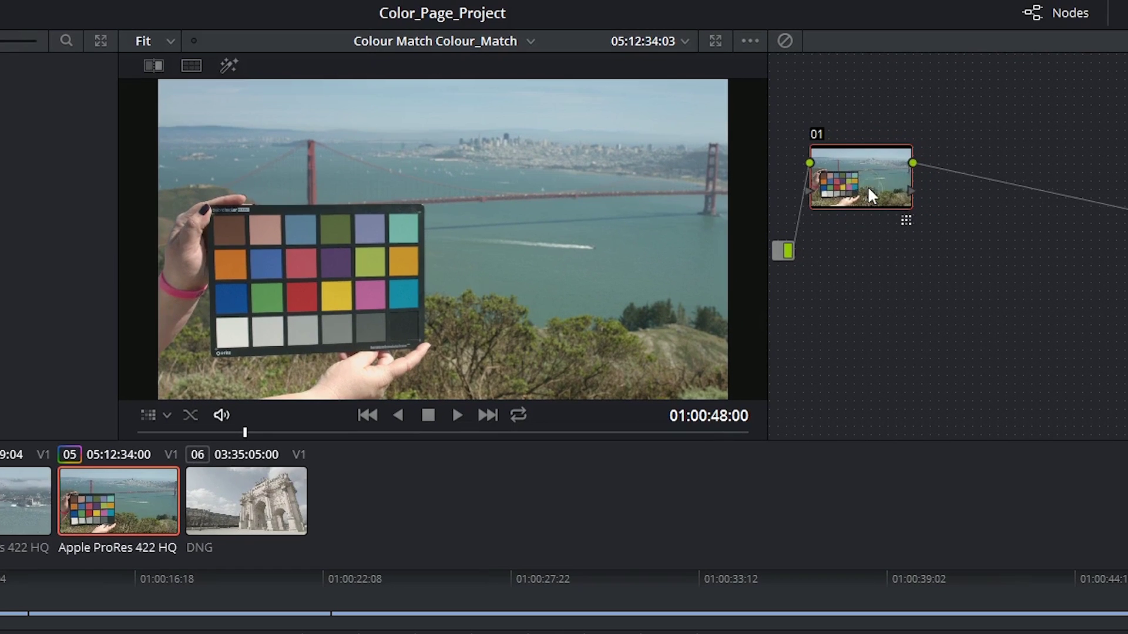
Toggle Bypass Grades to compare before and after, leaving the matched grade on.
click(785, 41)
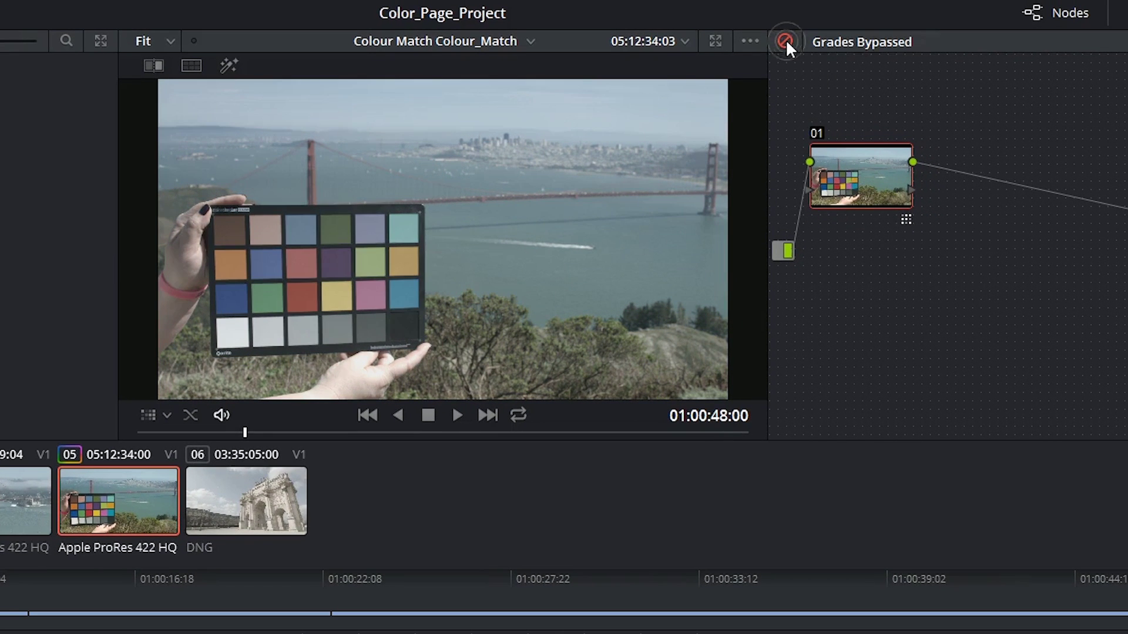
click(785, 40)
click(785, 40)
click(786, 41)
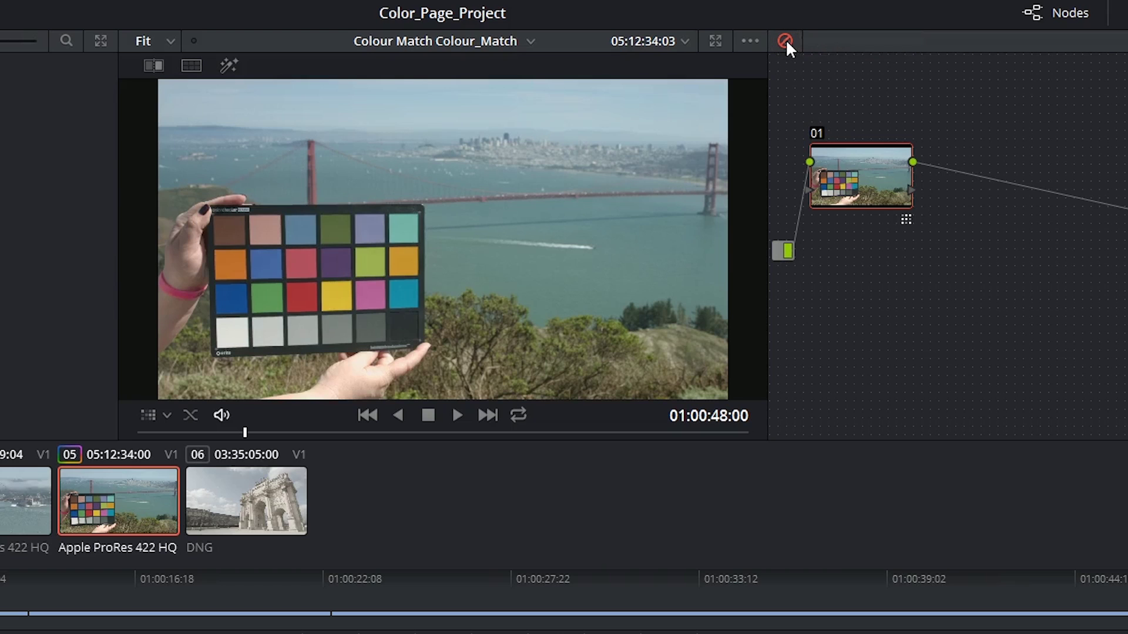
click(786, 41)
click(786, 41)
click(786, 41)
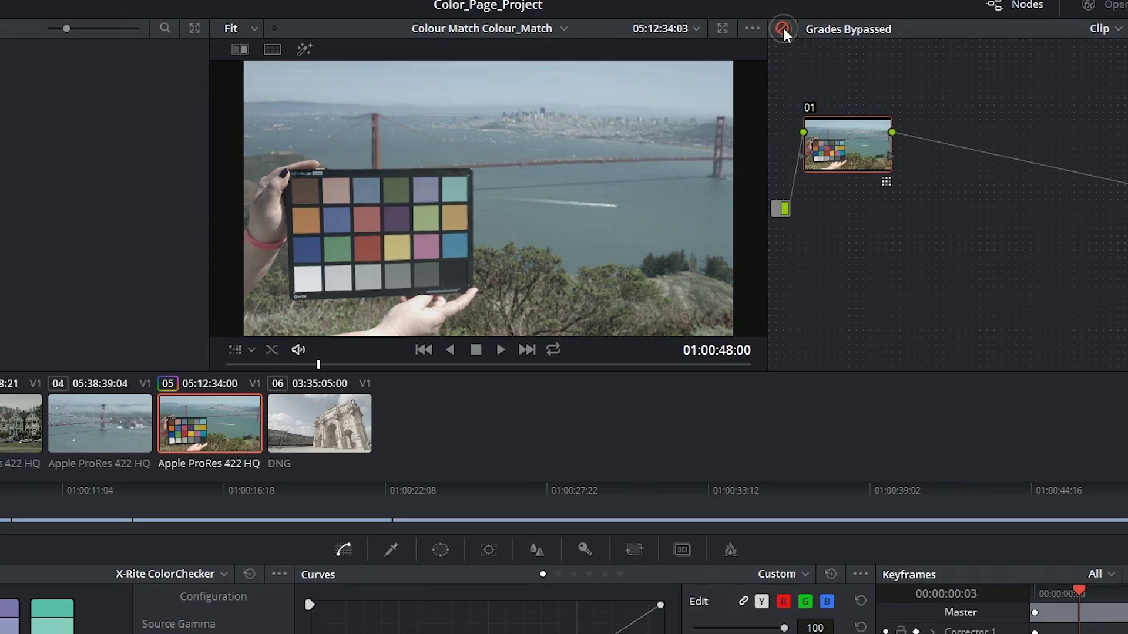
click(785, 41)
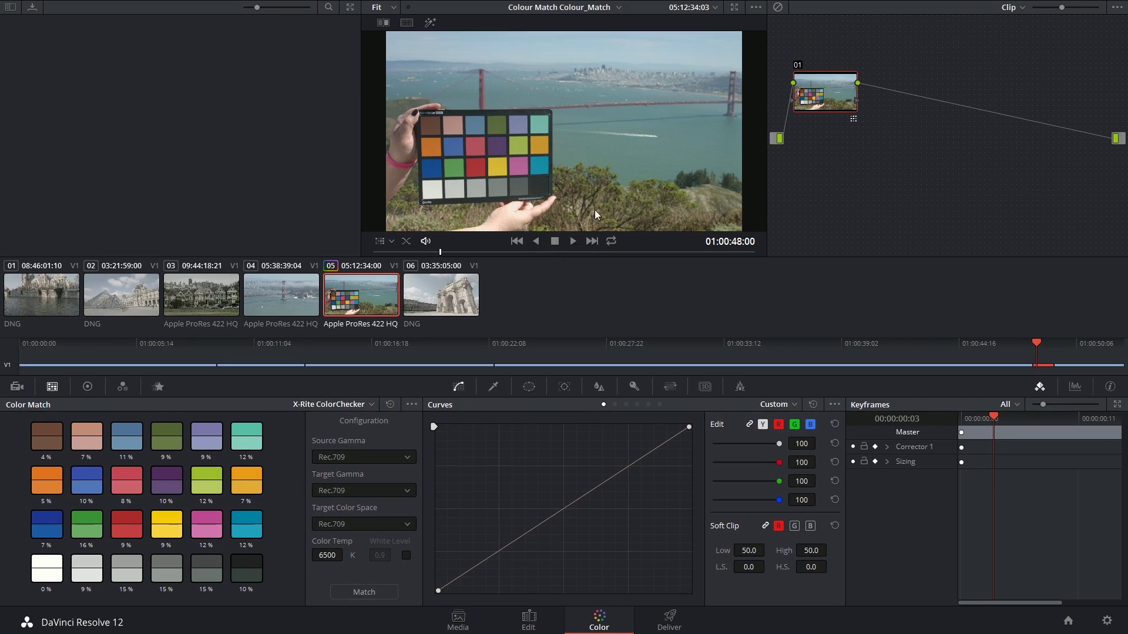
click(358, 492)
click(351, 559)
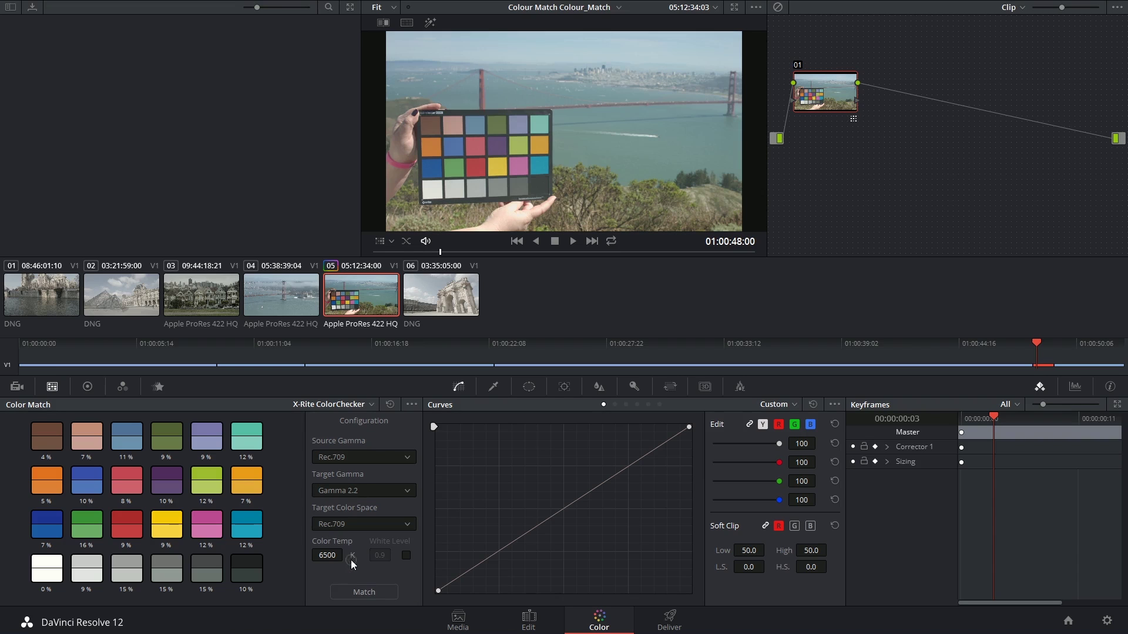
click(351, 492)
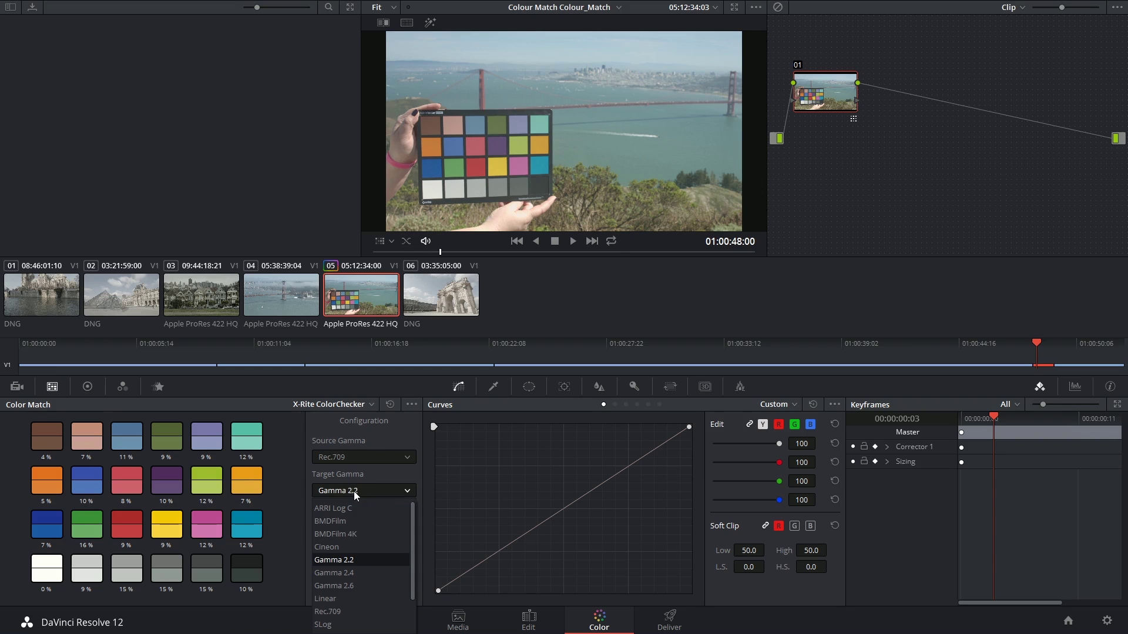
click(349, 611)
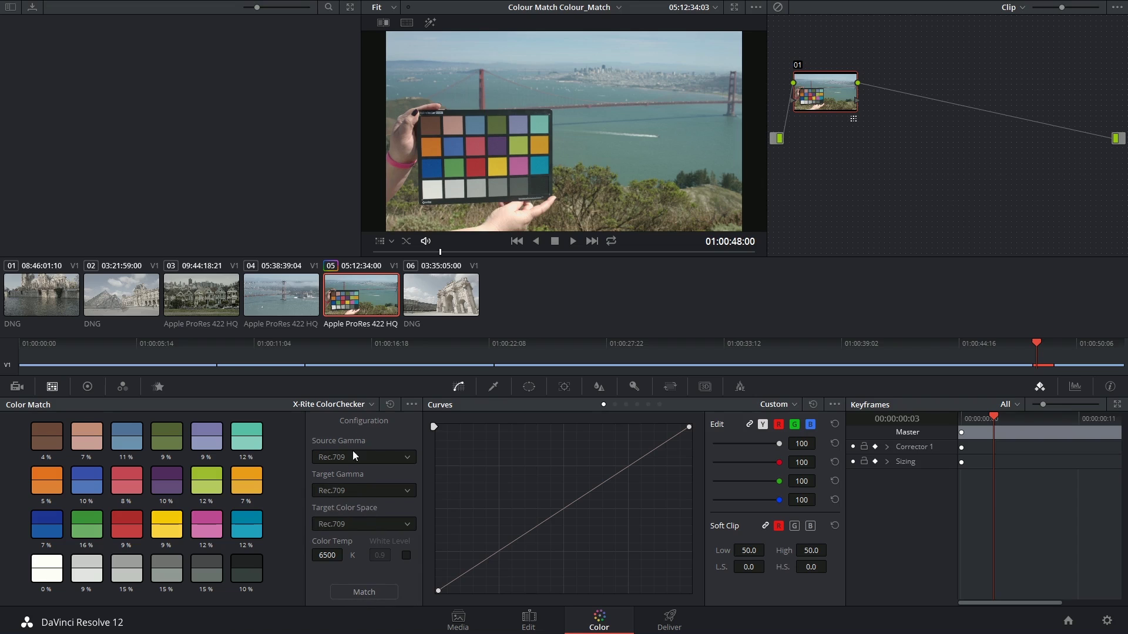
click(335, 458)
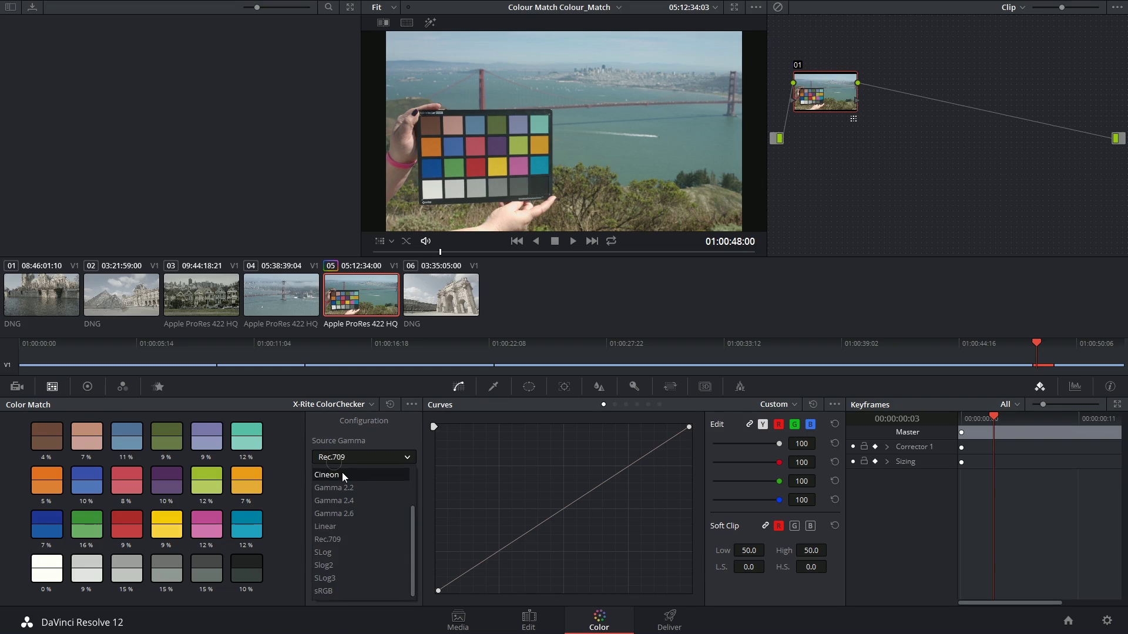
click(341, 472)
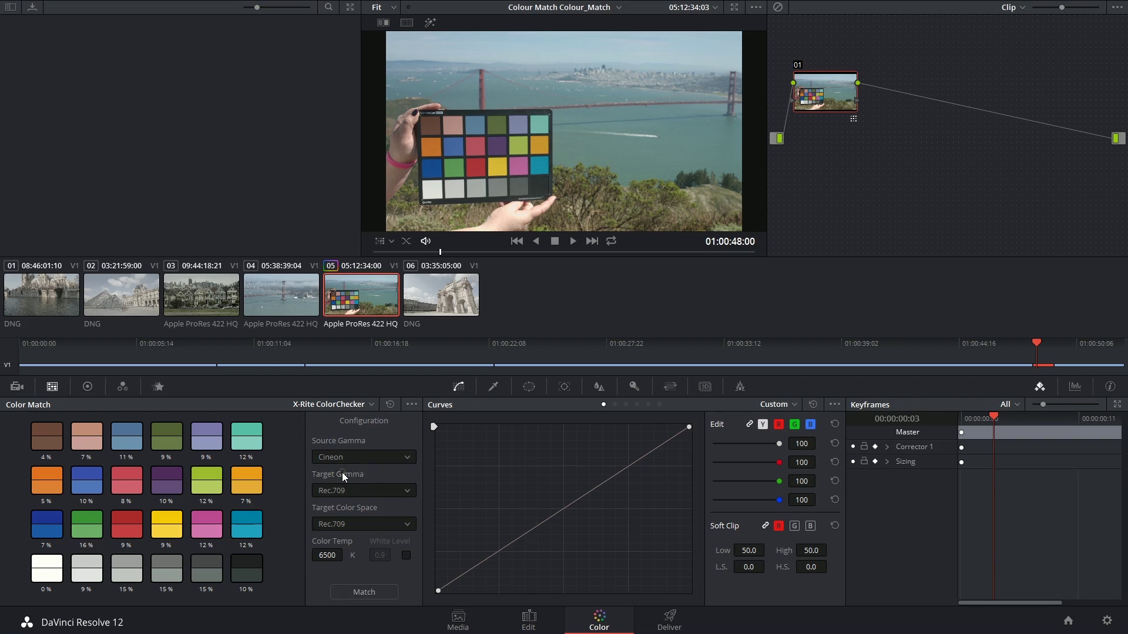
click(358, 595)
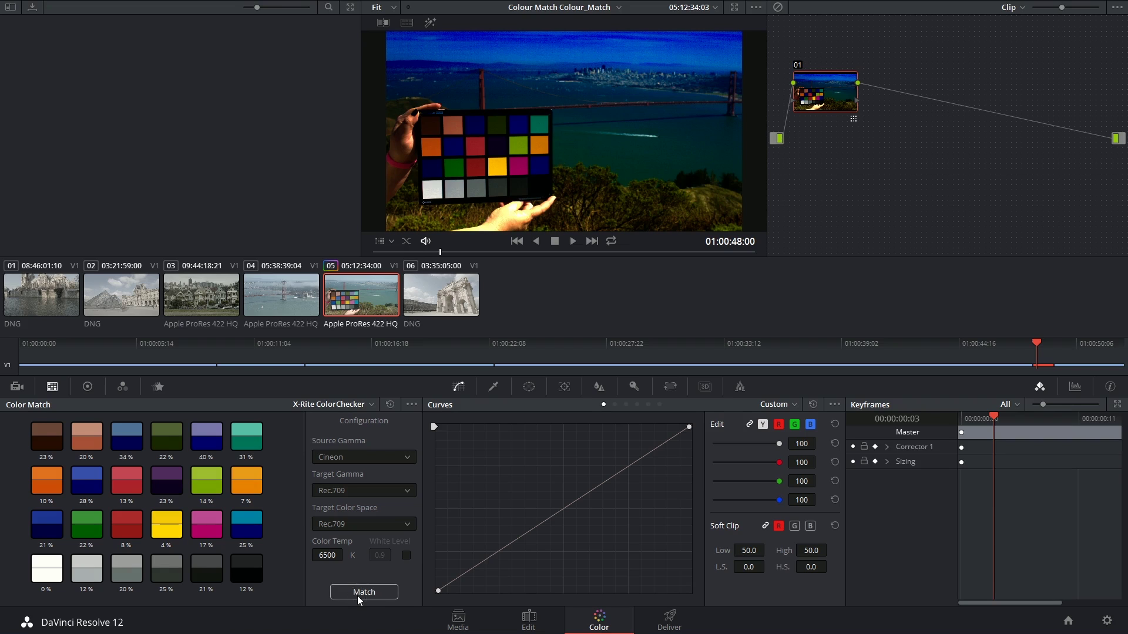
click(357, 458)
click(352, 552)
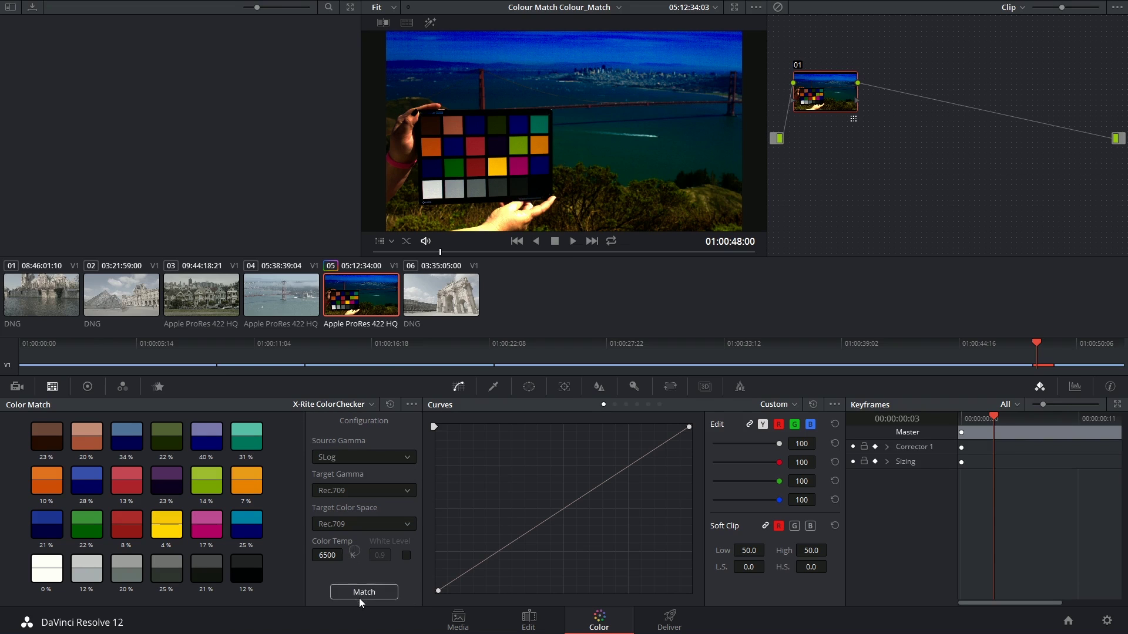
click(361, 598)
click(356, 454)
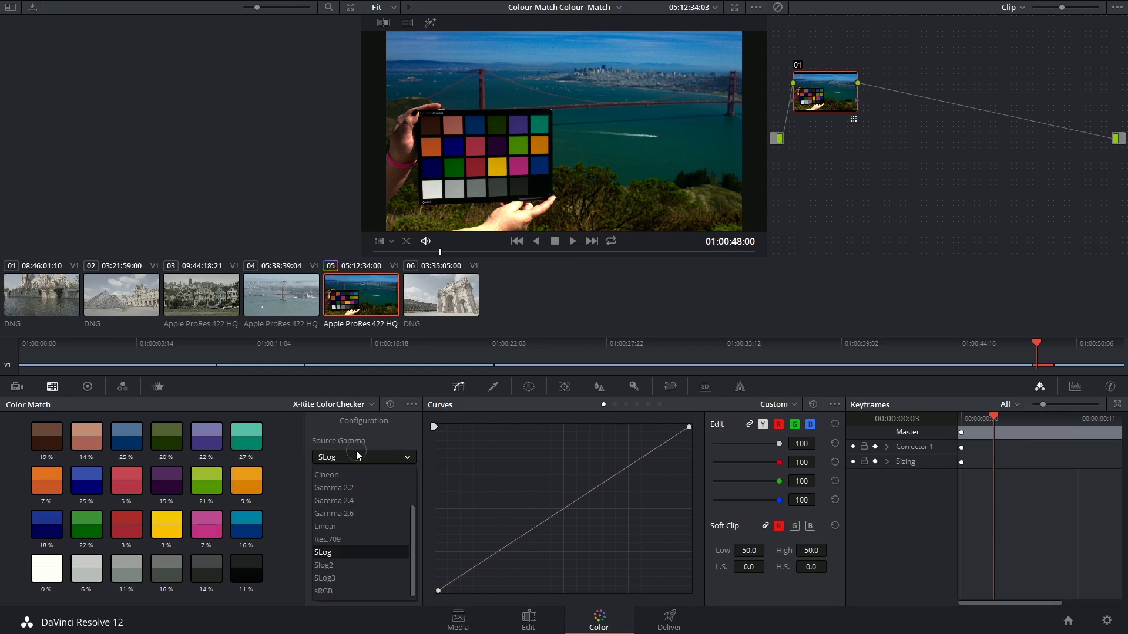
click(346, 540)
click(344, 592)
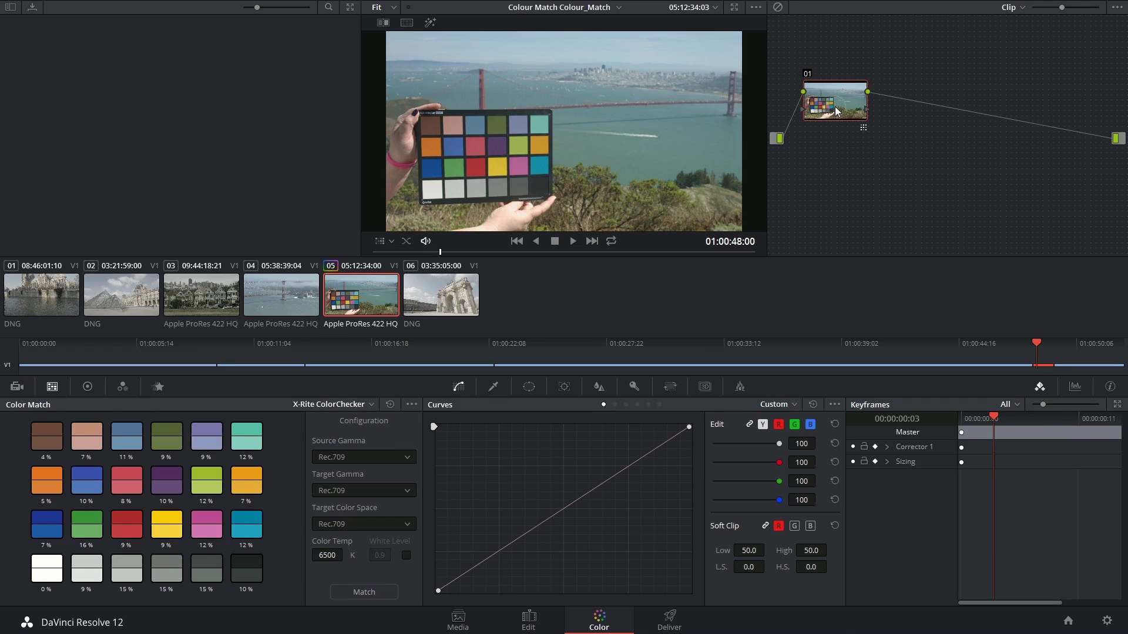
Copy clip 05's grade onto clip 04, scrub through to check it, then return to clip 05.
key(ctrl+c)
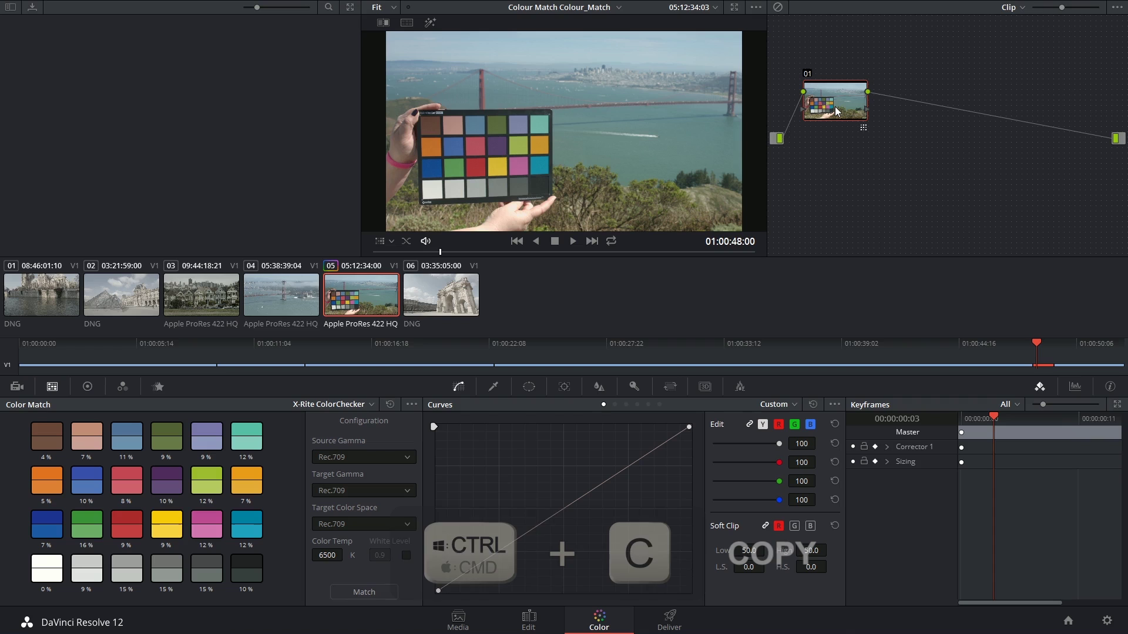
click(306, 297)
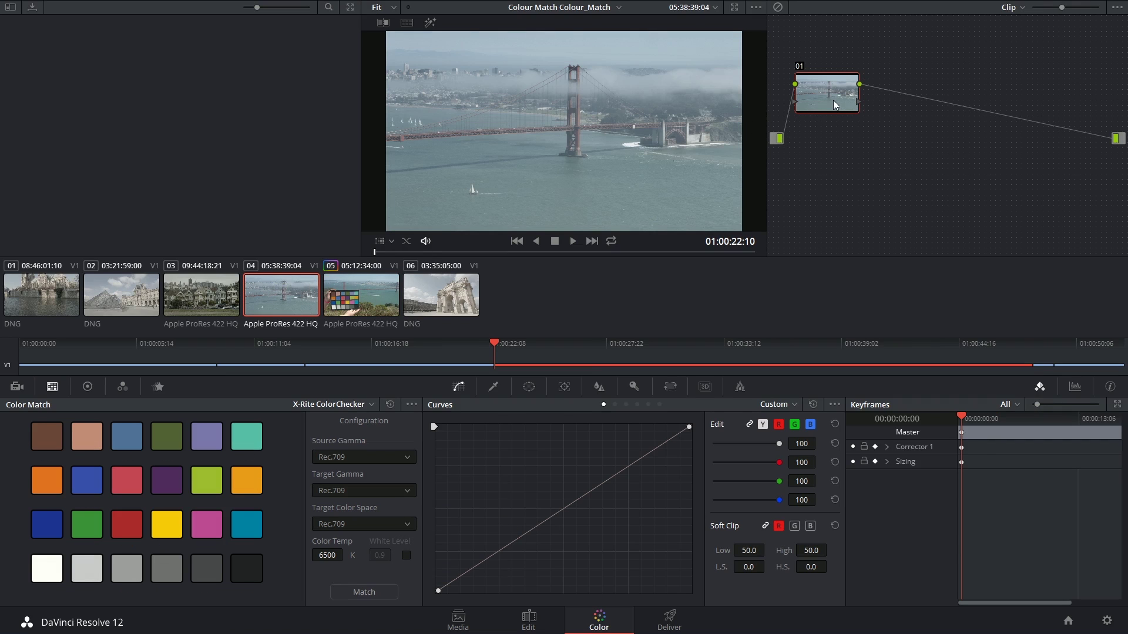
key(ctrl+v)
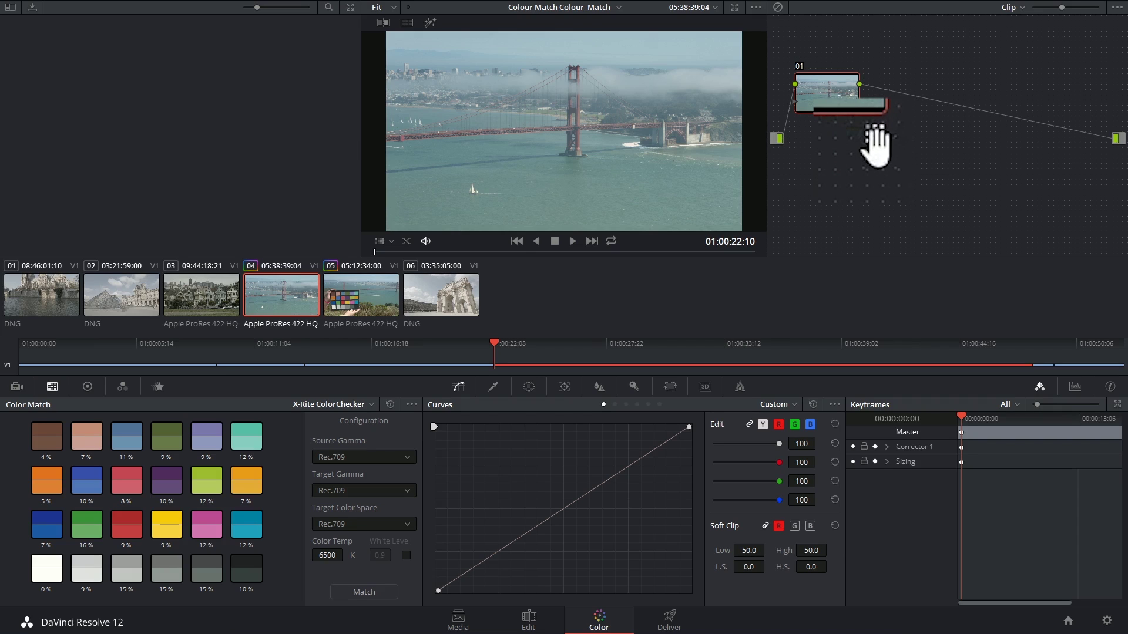
drag(455, 252, 682, 267)
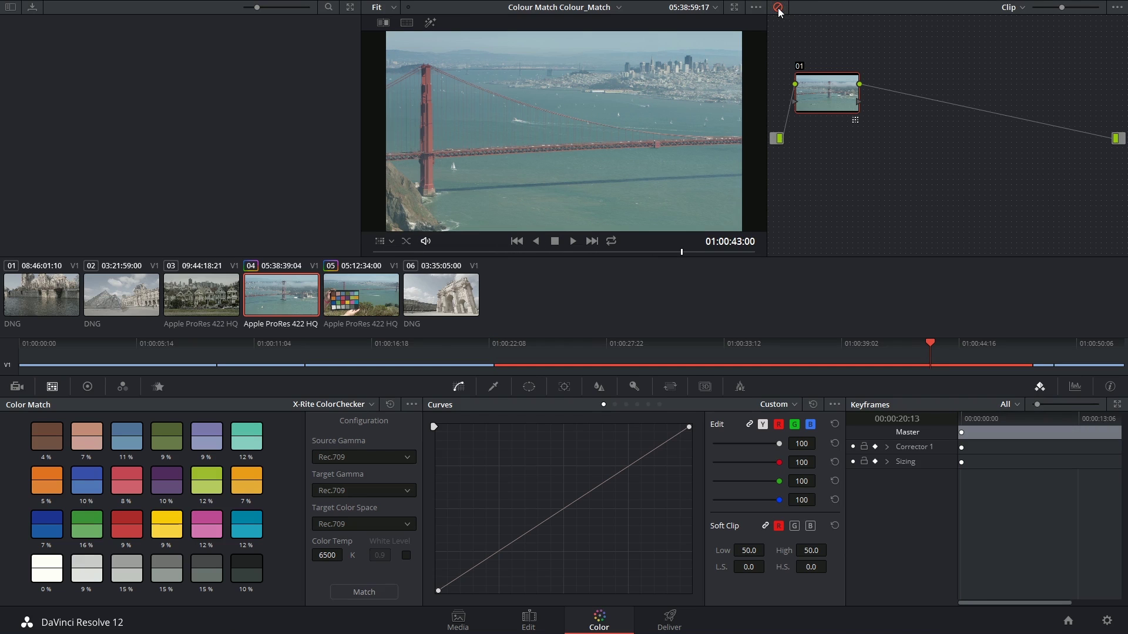
click(362, 296)
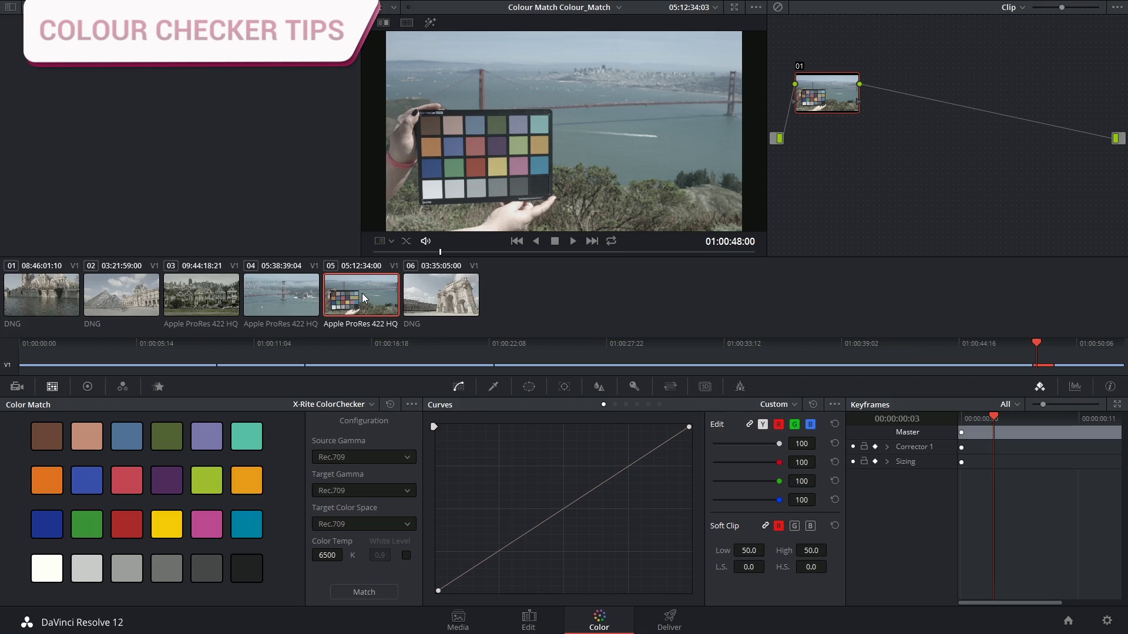